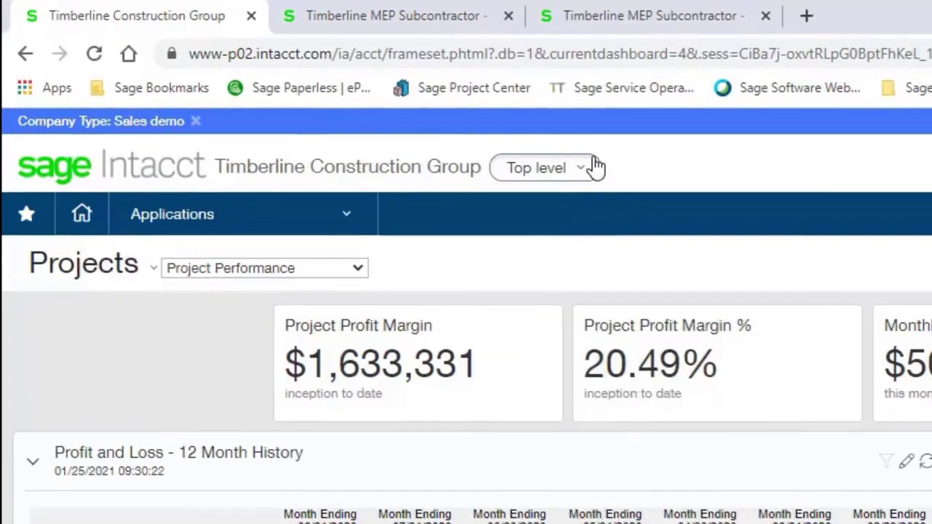
# - Switch to the MEP Subcontractor entity and review its project profit margin drill-down
pyautogui.click(595, 168)
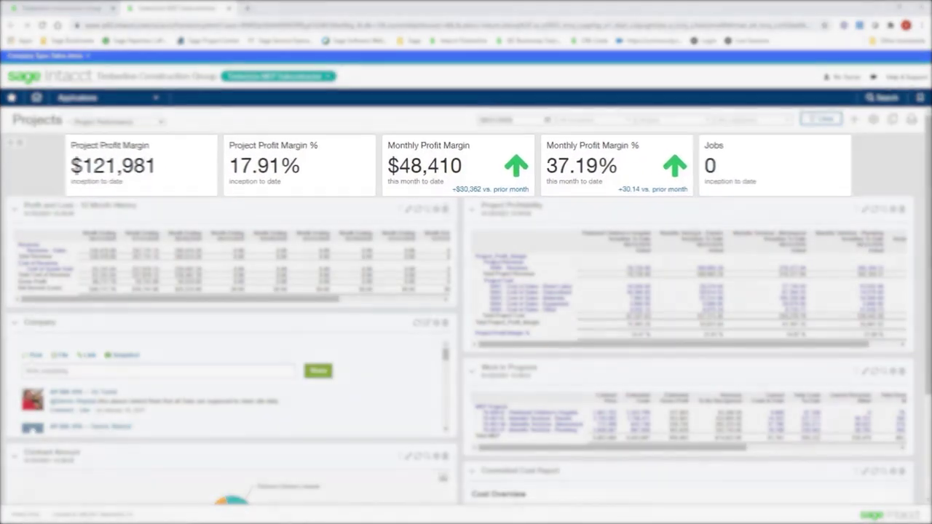
pyautogui.click(490, 159)
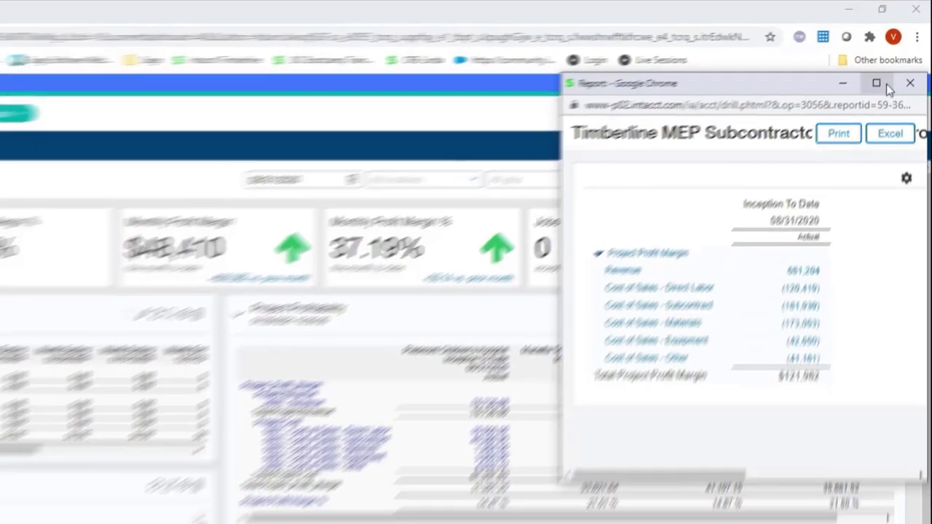
pyautogui.click(829, 94)
pyautogui.scroll(-3, 92, 425)
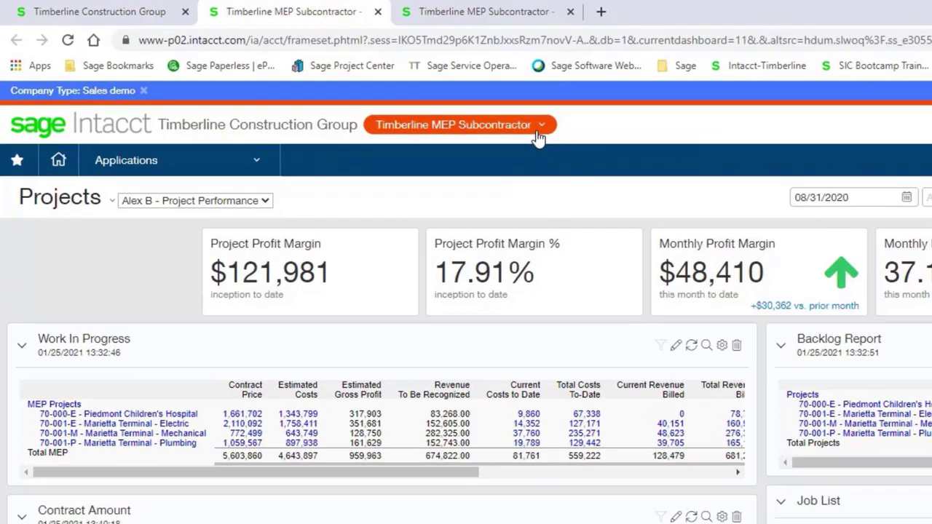
# - Open the orange entity selector to choose a different company entity
pyautogui.click(322, 79)
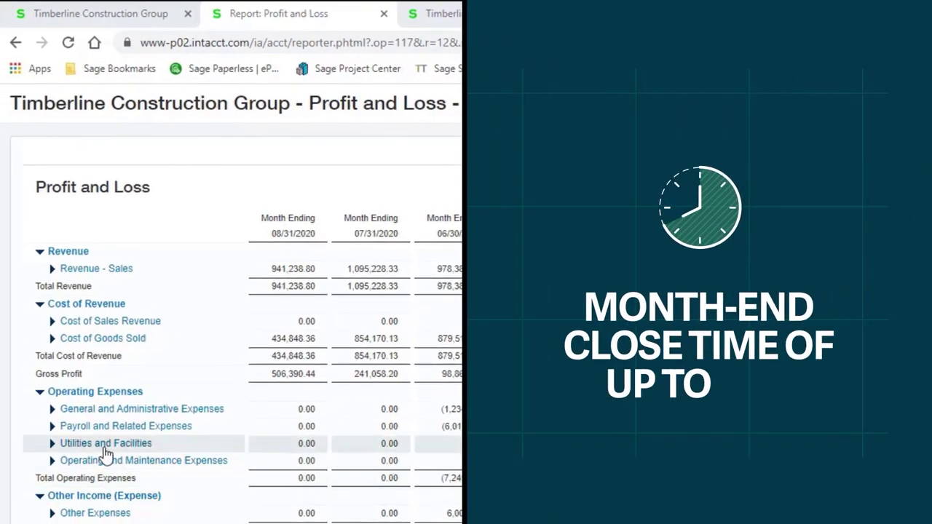
# - Drill into Utilities and Facilities on the Profit and Loss report
pyautogui.click(111, 445)
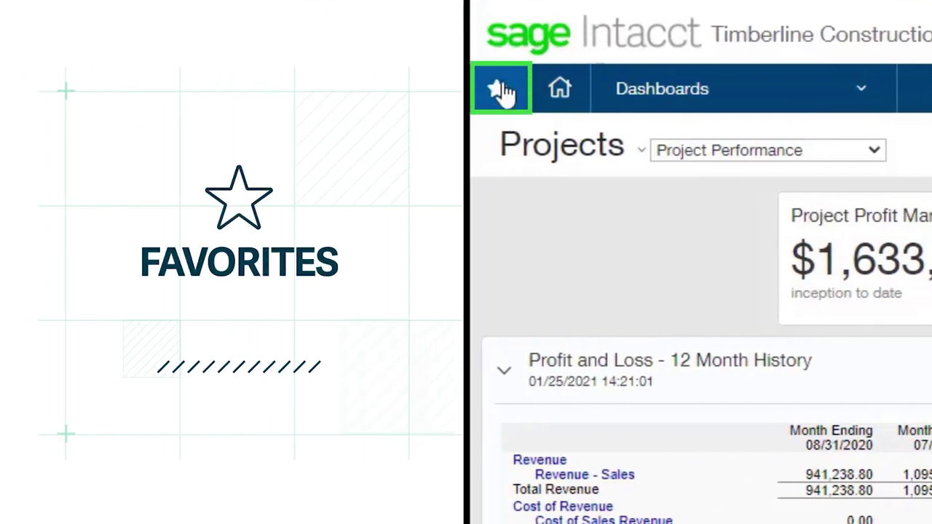
# - Open Purchase Orders, star it as a favorite, then return to Project Performance via Favorites
pyautogui.click(498, 94)
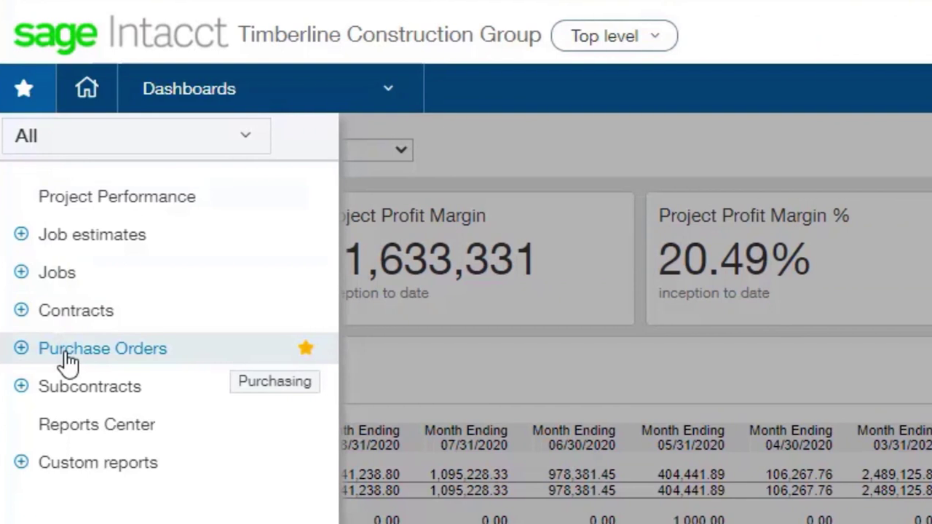
pyautogui.click(67, 349)
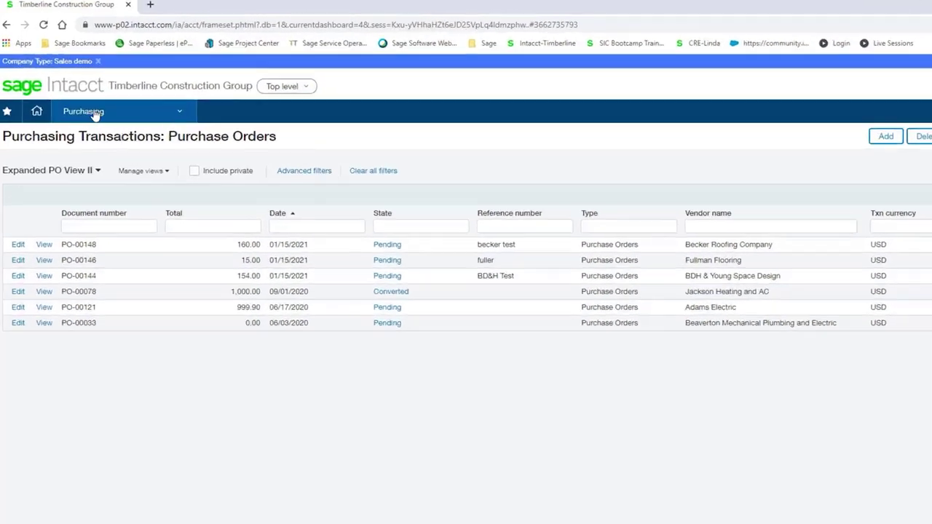
pyautogui.click(73, 95)
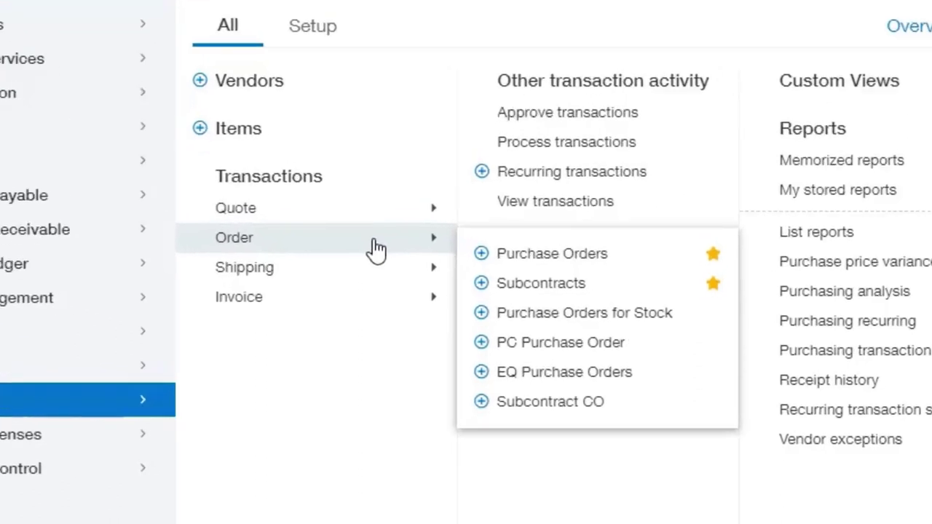
pyautogui.moveTo(94, 180)
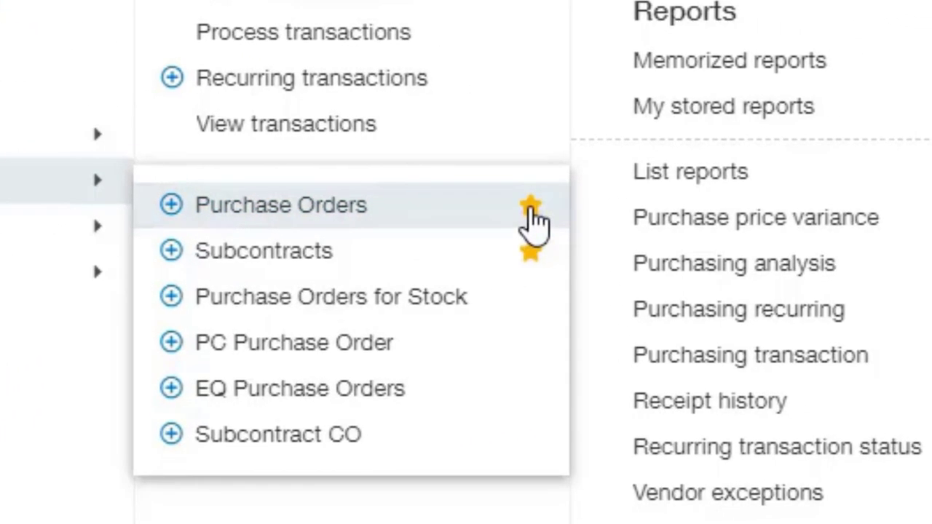
pyautogui.click(532, 218)
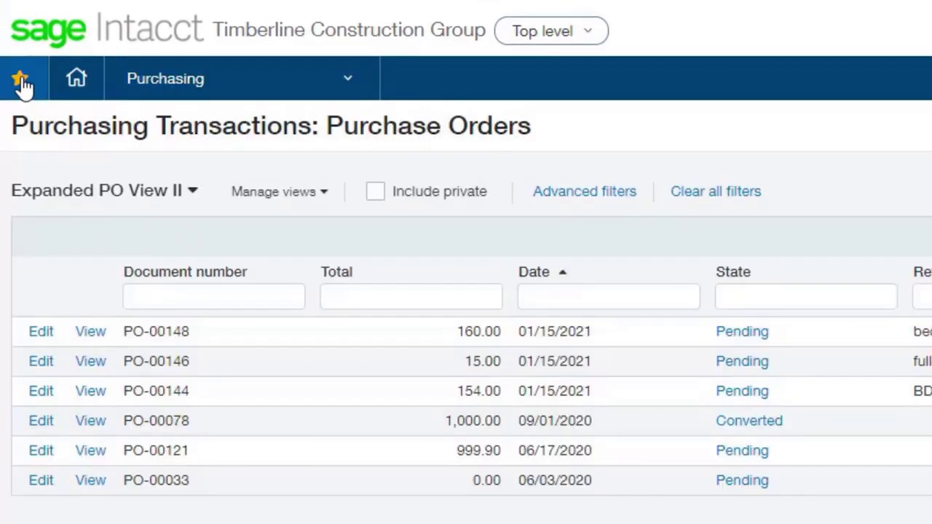
pyautogui.click(22, 81)
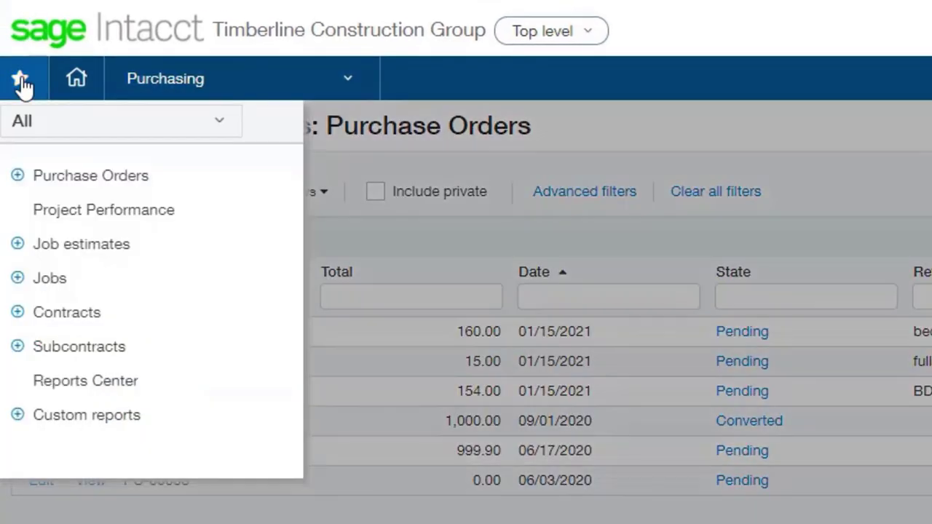
pyautogui.click(64, 211)
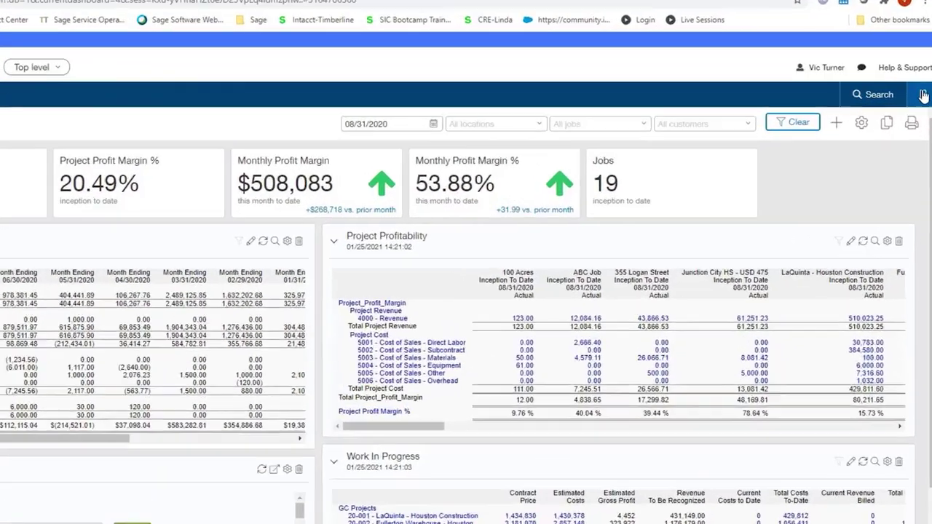
# - Show the saved page bookmarks list
pyautogui.click(924, 100)
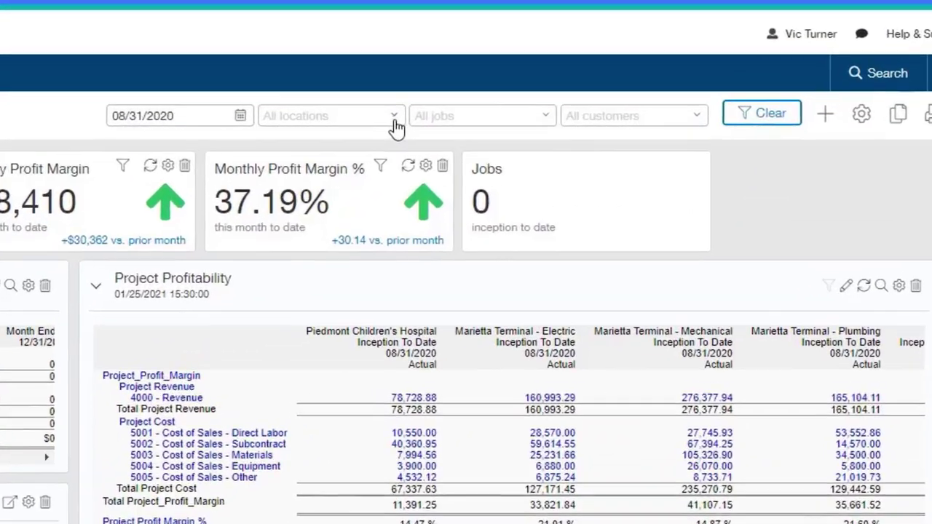
pyautogui.click(617, 120)
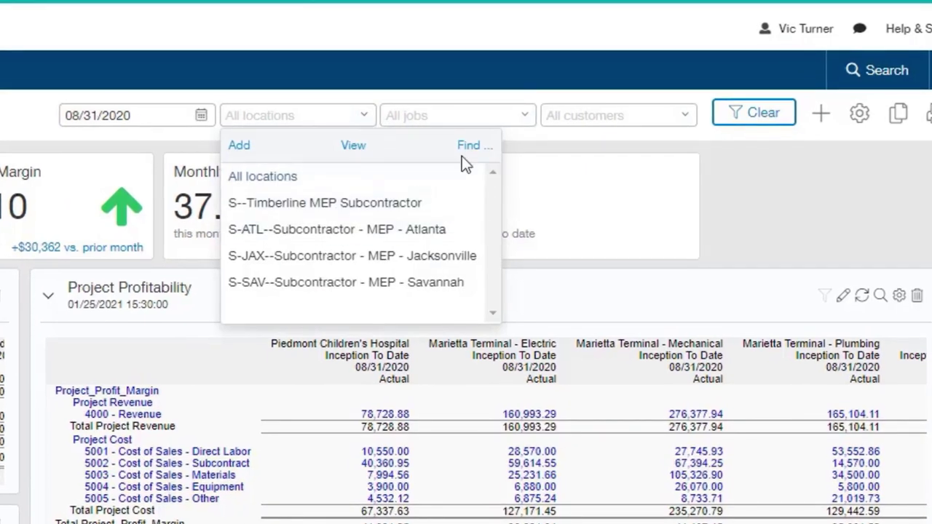
pyautogui.click(526, 118)
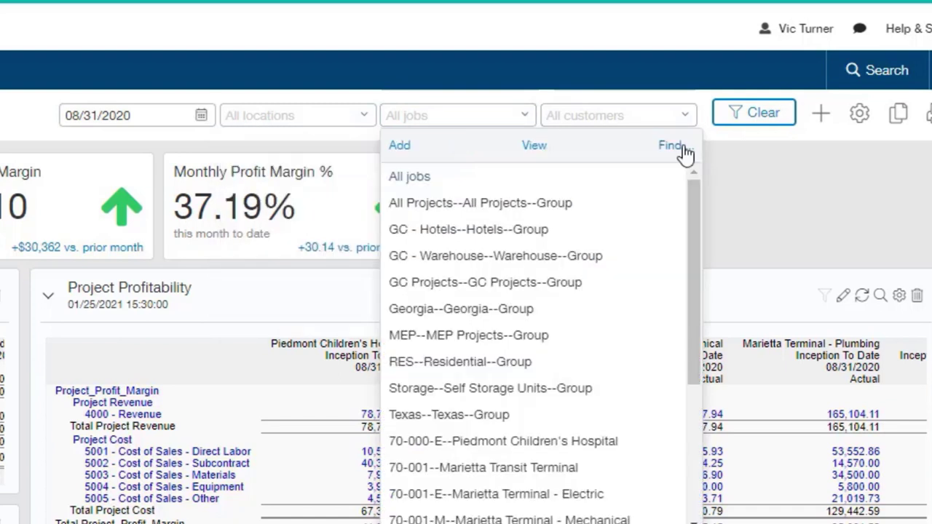
pyautogui.click(686, 118)
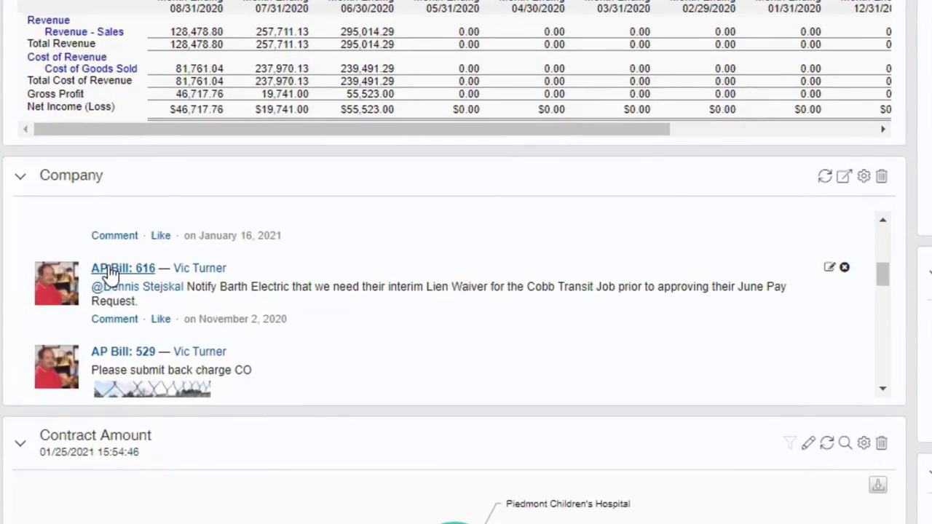
# - Open AP Bill 616 from the company feed, view its attachment, and reopen the Barth Electric bill
pyautogui.click(109, 269)
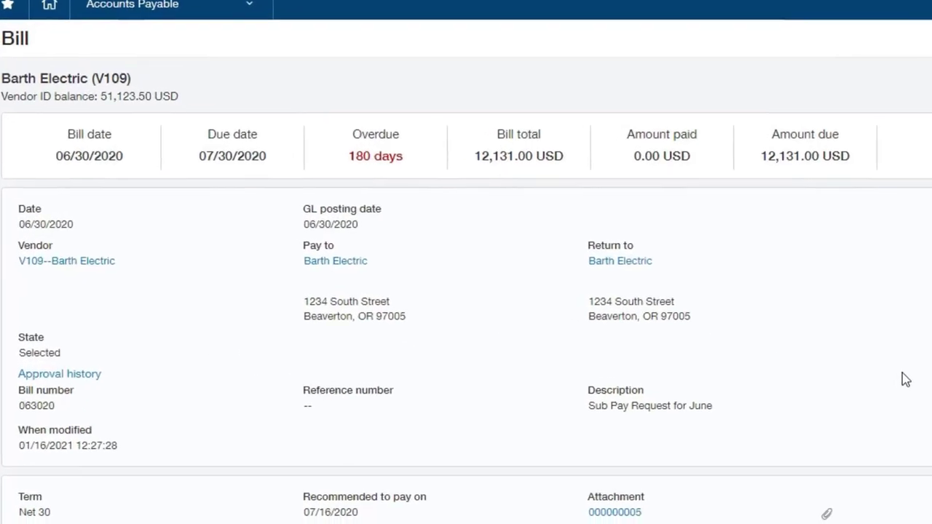
pyautogui.click(505, 330)
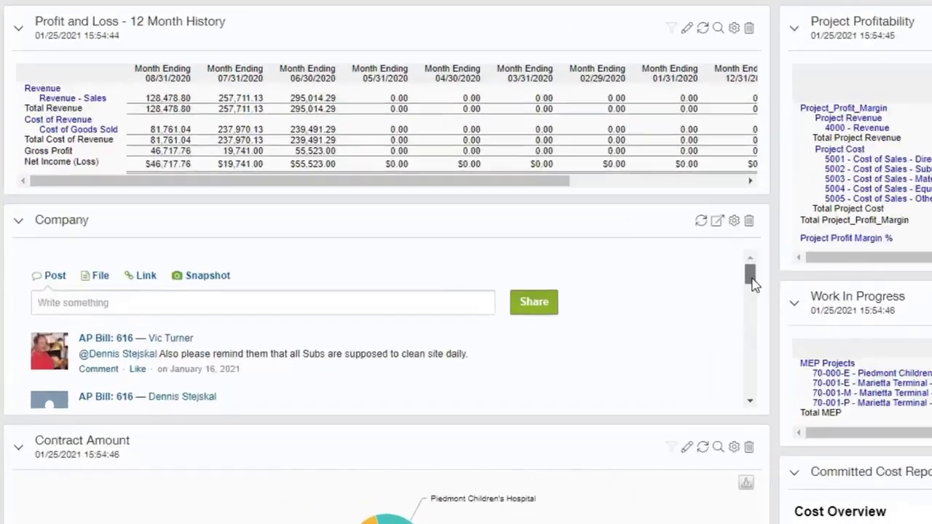
pyautogui.moveTo(884, 233); pyautogui.dragTo(891, 278)
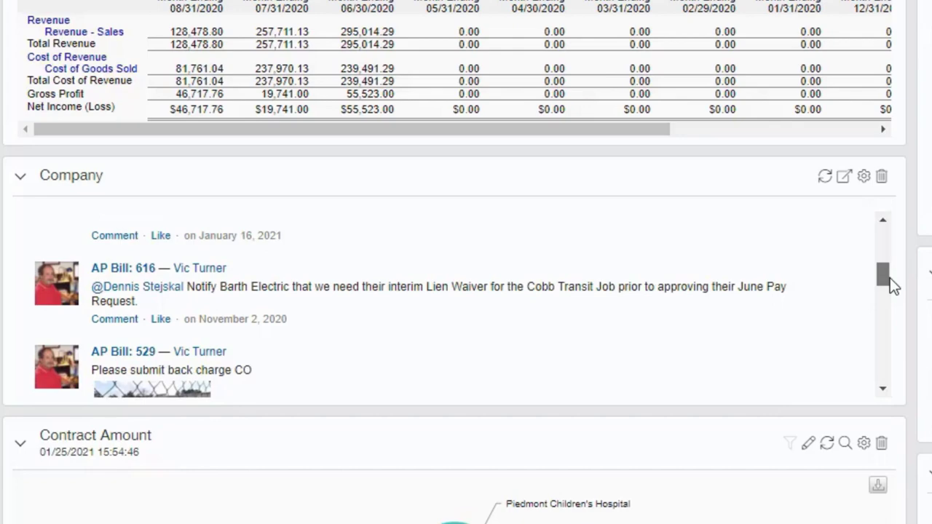
pyautogui.click(116, 268)
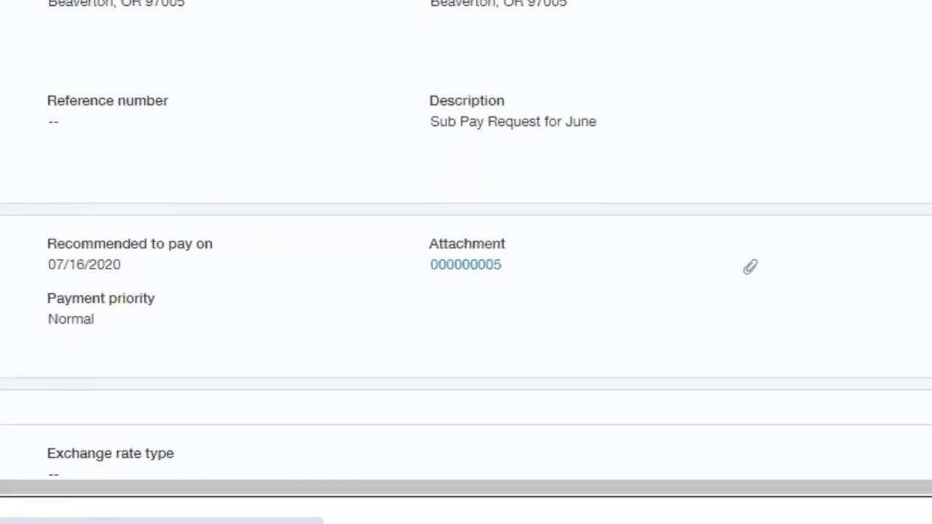
# - Download the Lien Waiver PDF from the bill's Chatter thread, then navigate back
pyautogui.click(465, 265)
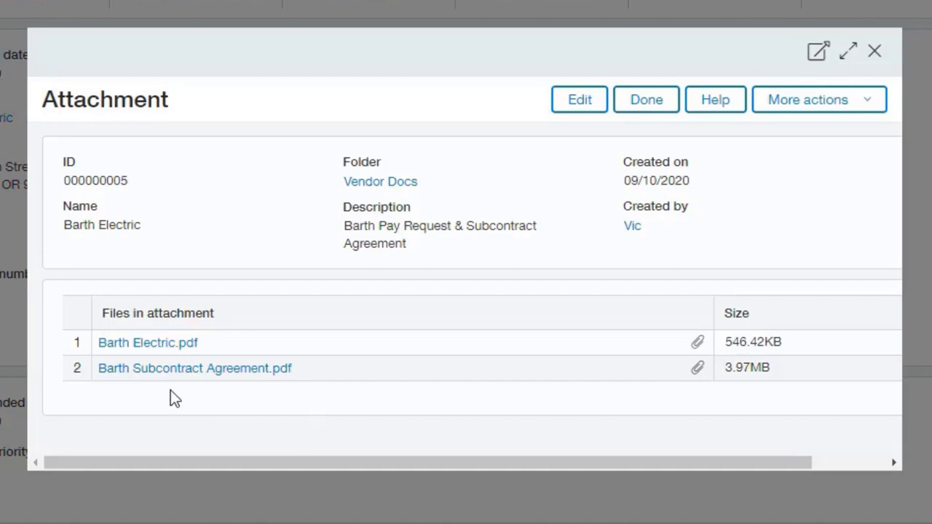
pyautogui.click(148, 342)
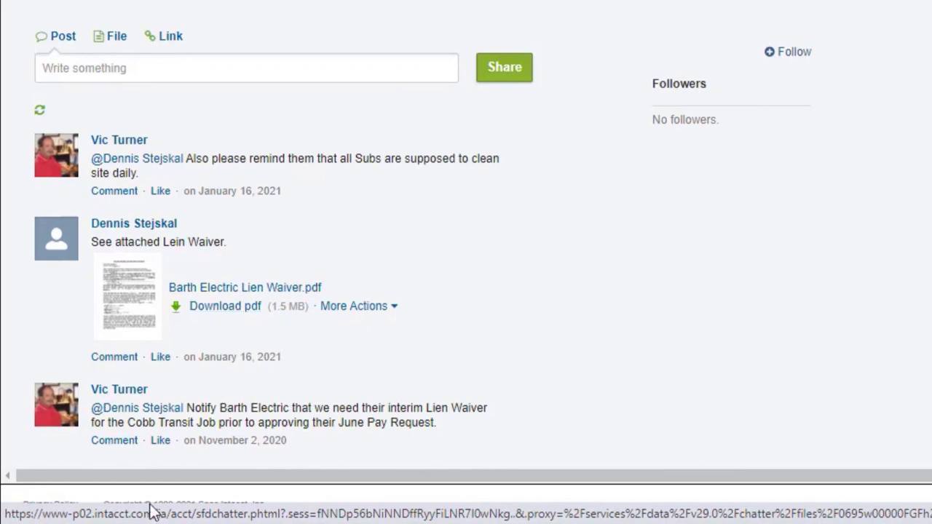
pyautogui.click(225, 306)
pyautogui.click(218, 514)
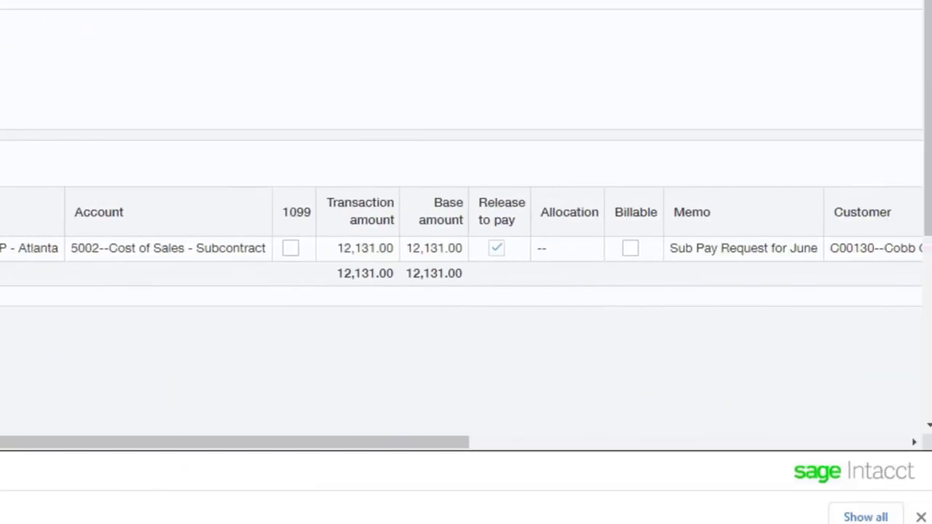
pyautogui.click(10, 27)
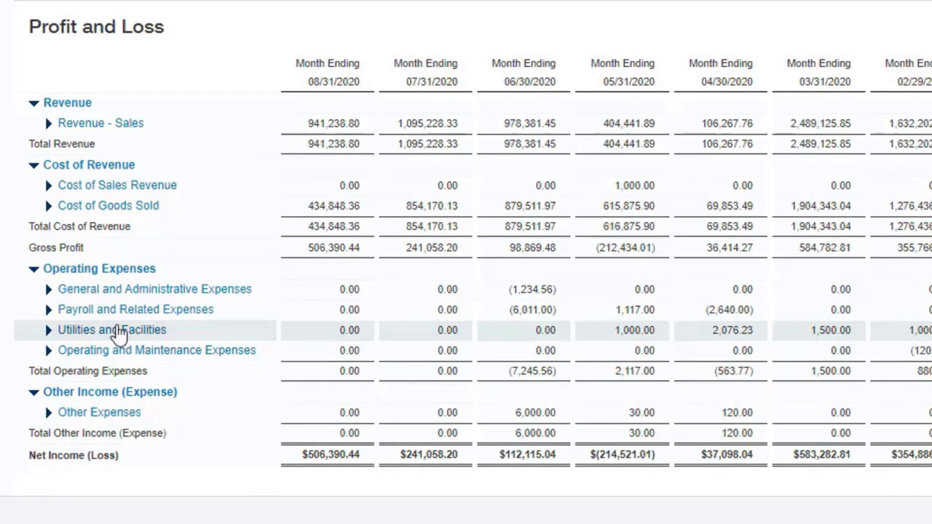
# - Open the Utilities and Facilities sub-account breakdown on the 12 Month History report
pyautogui.click(119, 331)
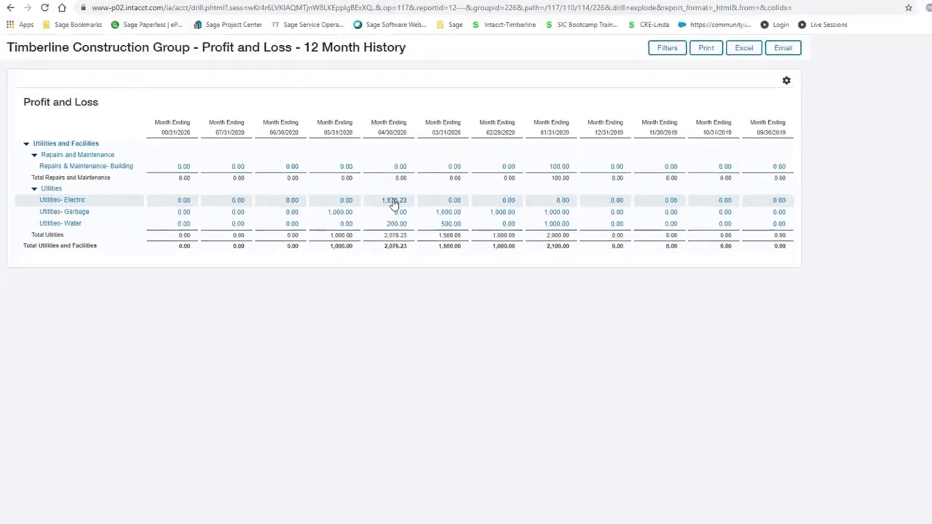
# - Trace April's 1,876.23 Utilities- Electric debit to its Pacific Electric bill and start a comment mentioning a colleague
pyautogui.click(701, 206)
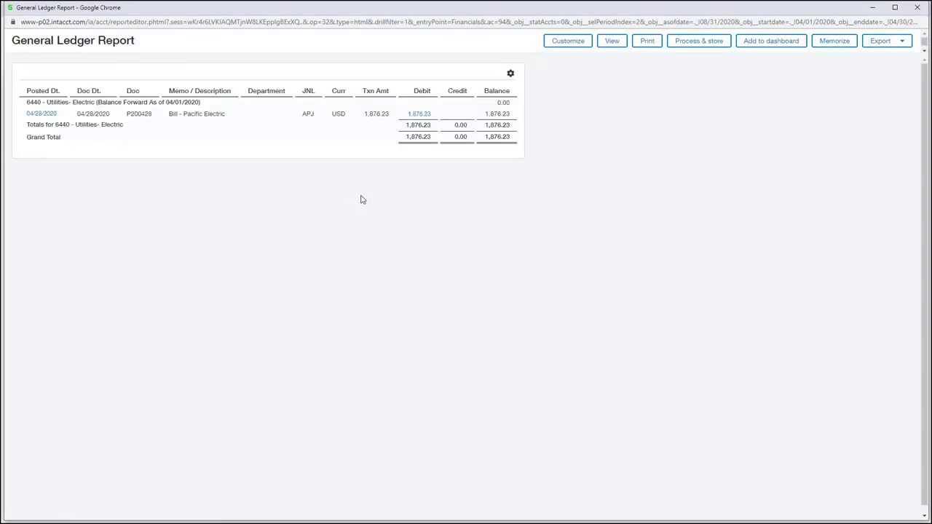
pyautogui.click(41, 114)
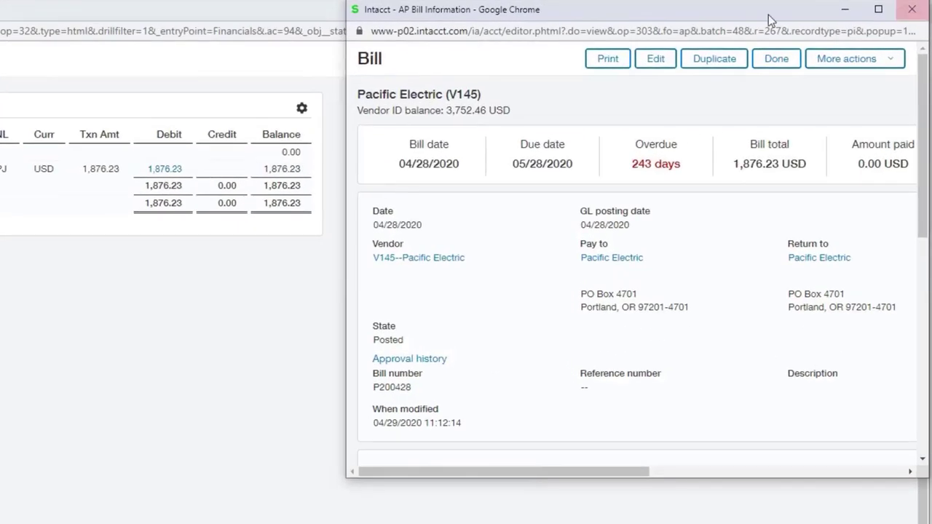
pyautogui.click(896, 8)
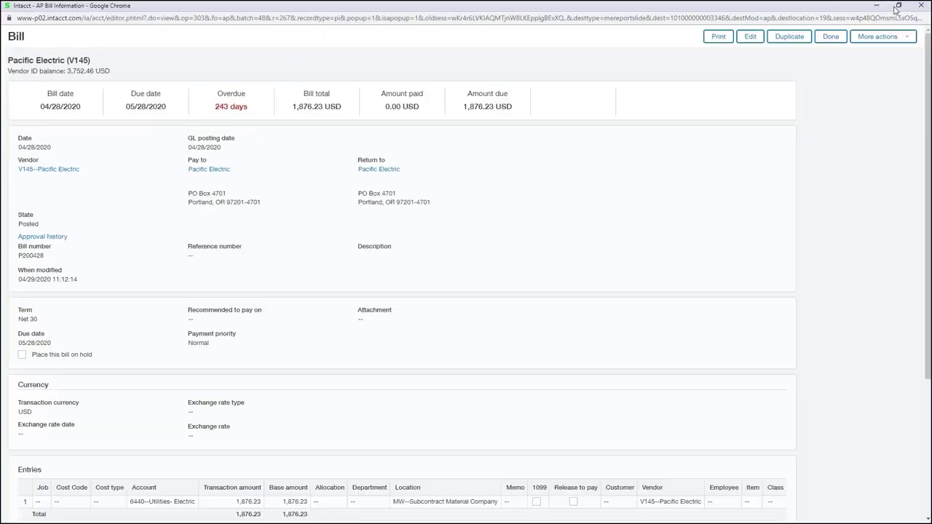
pyautogui.scroll(-3, 871, 286)
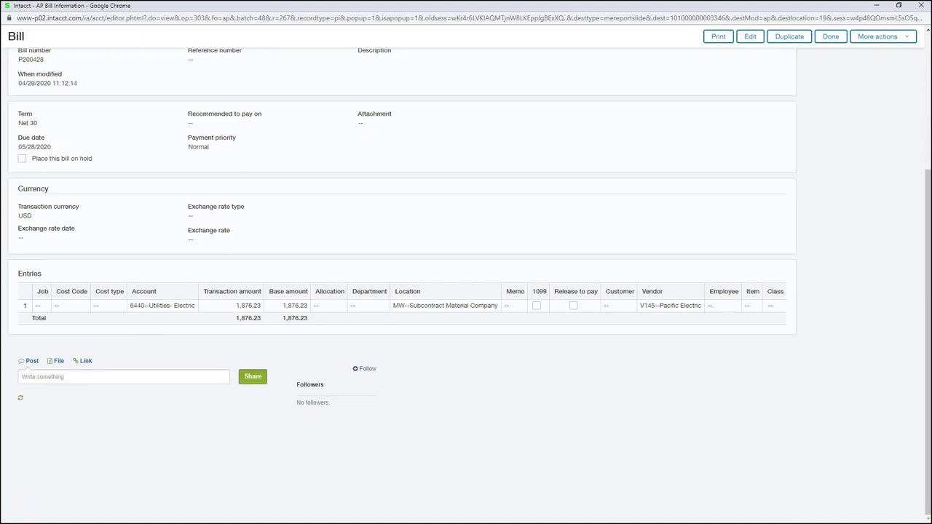
pyautogui.click(78, 376)
pyautogui.write('@den')
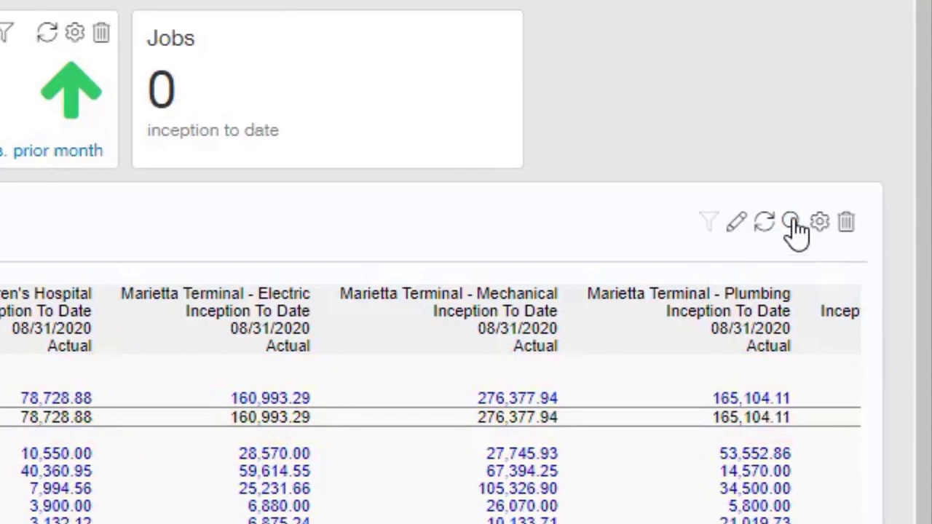
# - Open Project Profitability and drill into Mechanical's 10,133.71 Cost of Sales - Other ledger entries
pyautogui.click(794, 223)
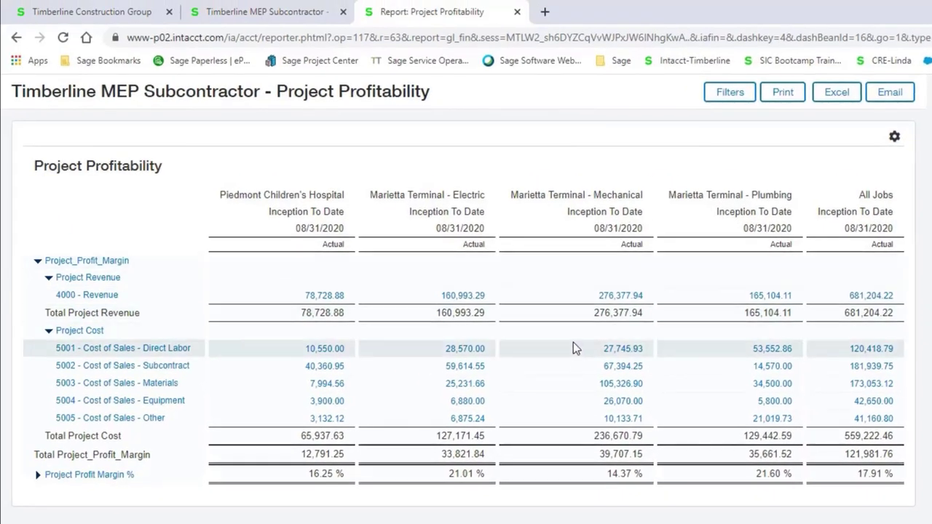
pyautogui.click(623, 420)
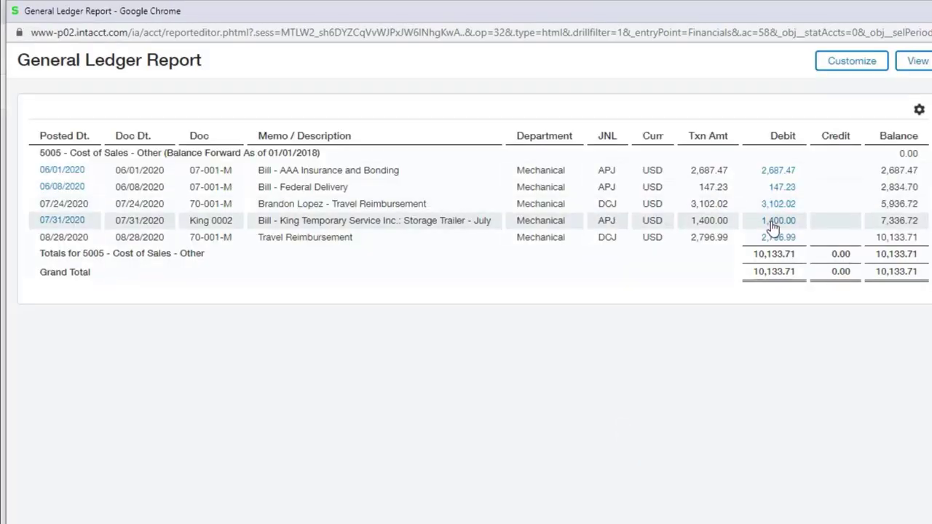
# - Open the 1,400.00 King Temporary Service storage-trailer bill and assign the S104 employee to its line
pyautogui.click(774, 222)
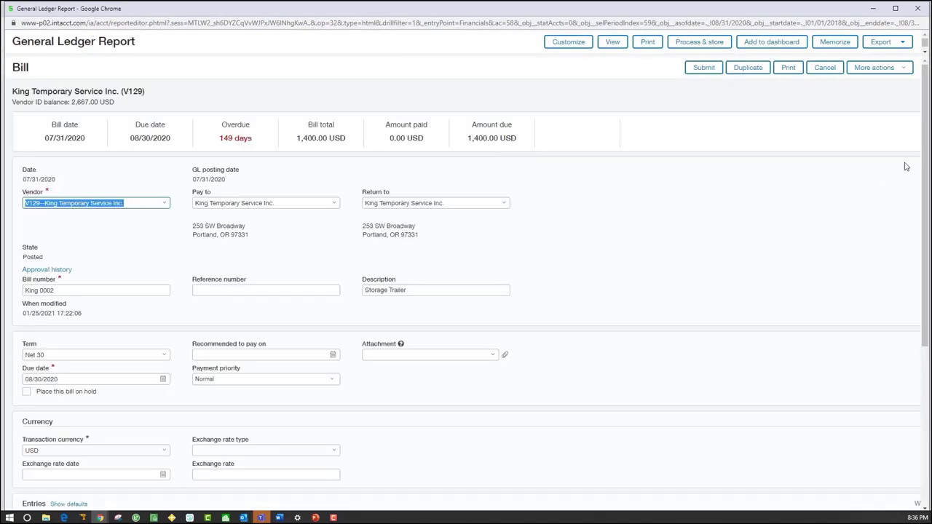
pyautogui.moveTo(929, 147); pyautogui.dragTo(928, 229)
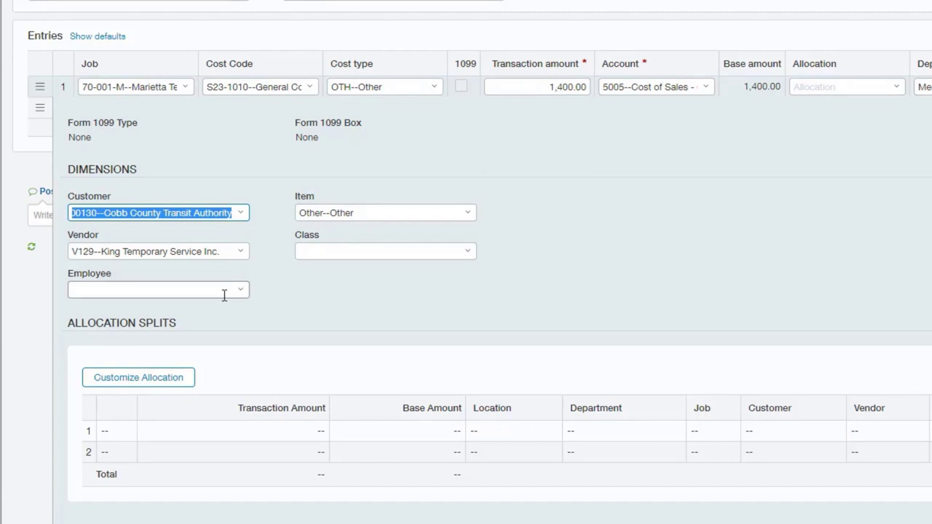
pyautogui.click(239, 291)
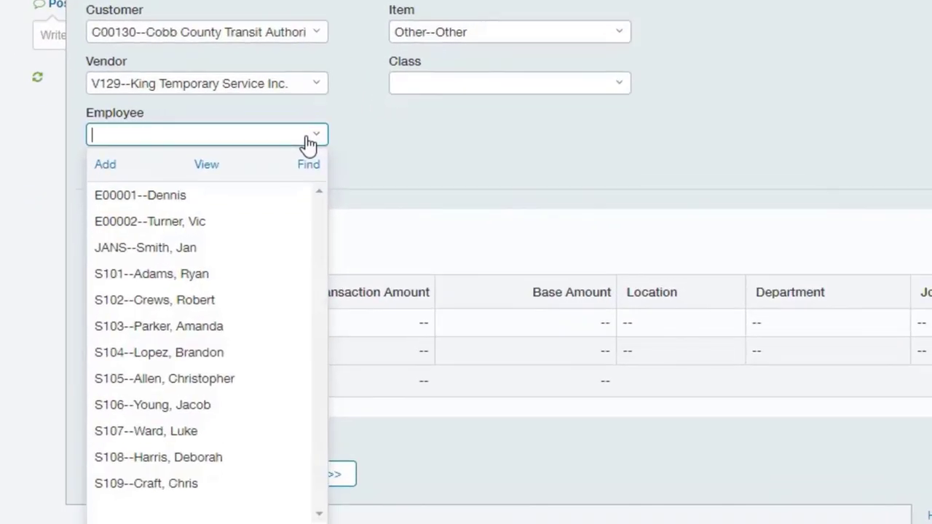
pyautogui.click(190, 354)
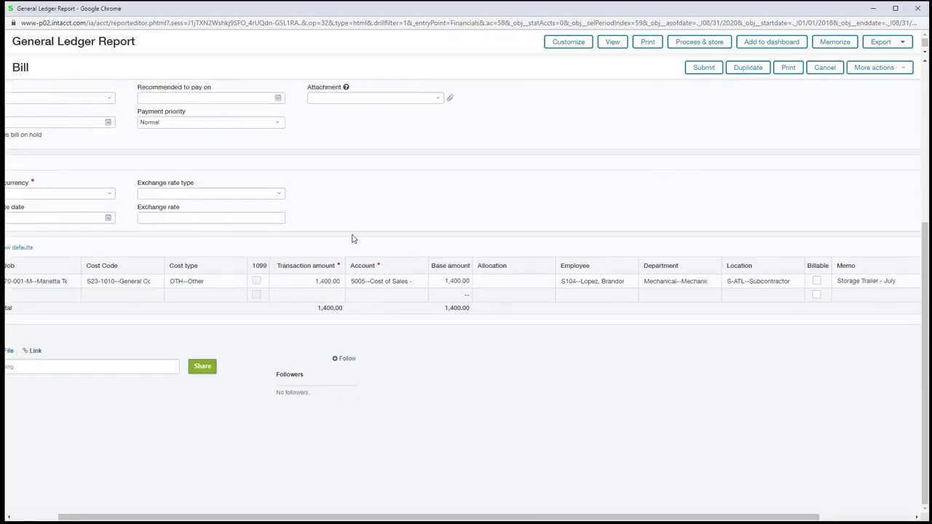
pyautogui.click(417, 283)
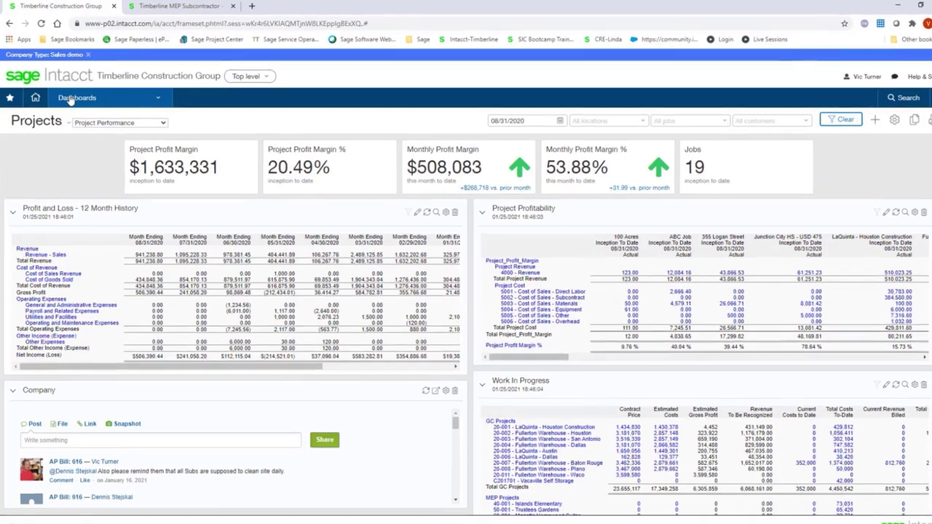
# - Browse the Financial reports library under Reports, scrolling through the Profit and Loss variants
pyautogui.click(72, 99)
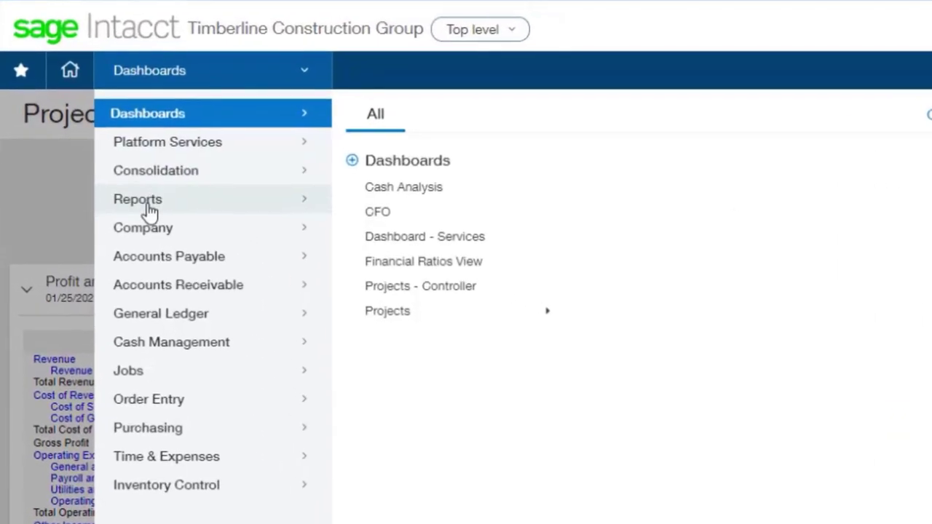
pyautogui.click(148, 210)
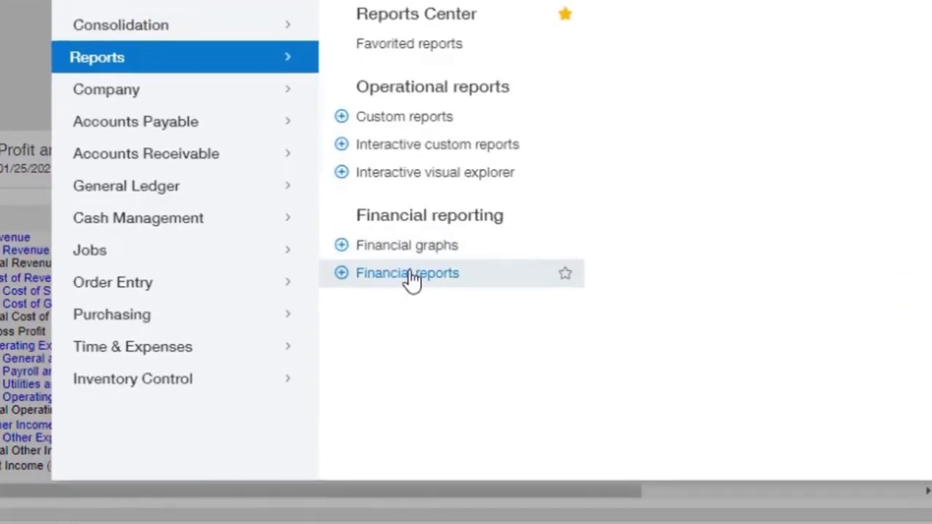
pyautogui.click(410, 302)
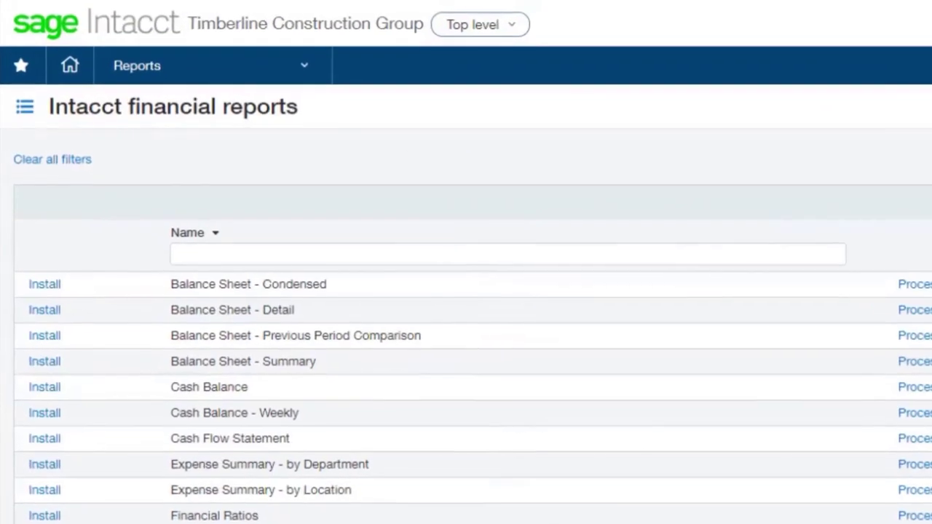
pyautogui.scroll(-4, 467, 291)
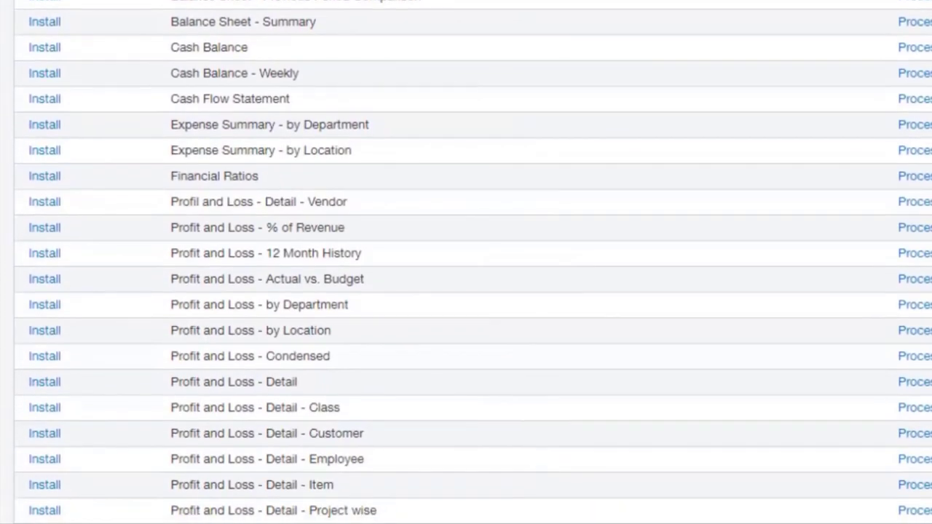
pyautogui.scroll(-3, 466, 262)
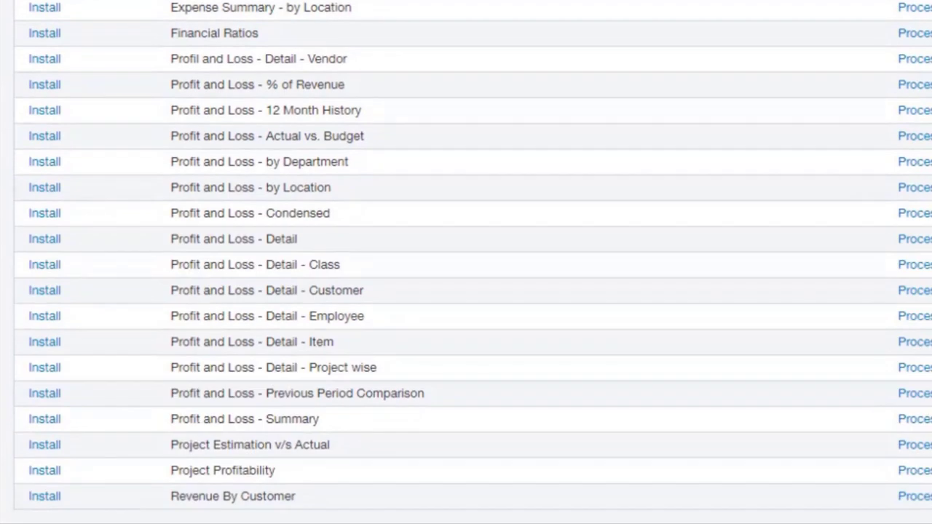
pyautogui.scroll(4, 466, 262)
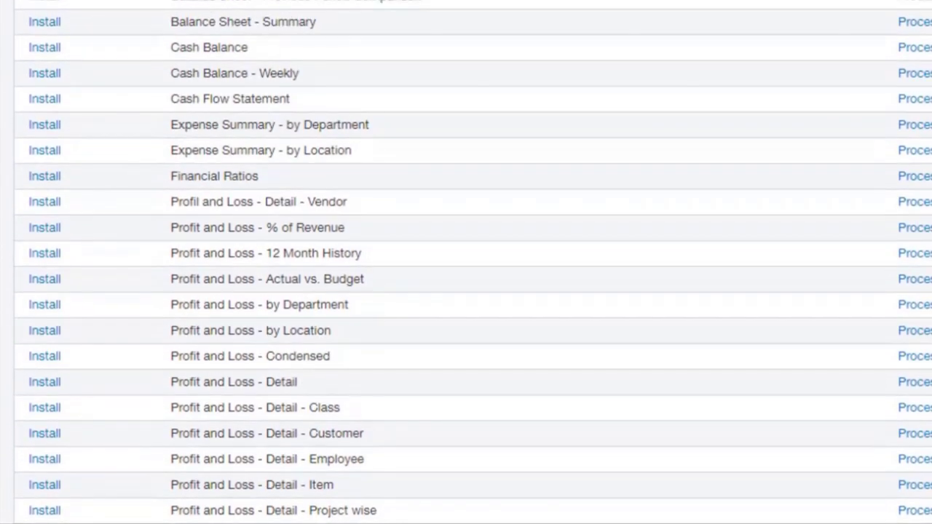
pyautogui.scroll(5, 466, 291)
pyautogui.click(155, 70)
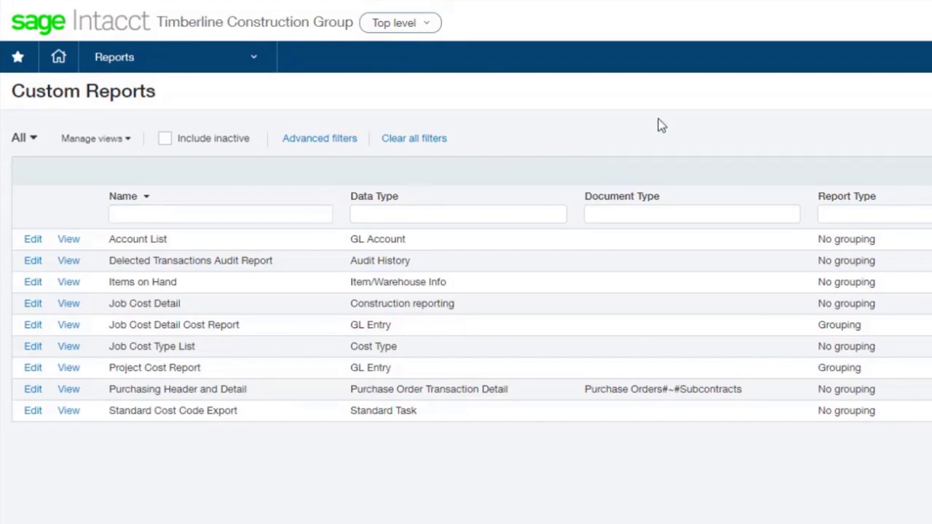
# - Reopen the Reports menu listing custom, interactive and financial report options
pyautogui.click(117, 57)
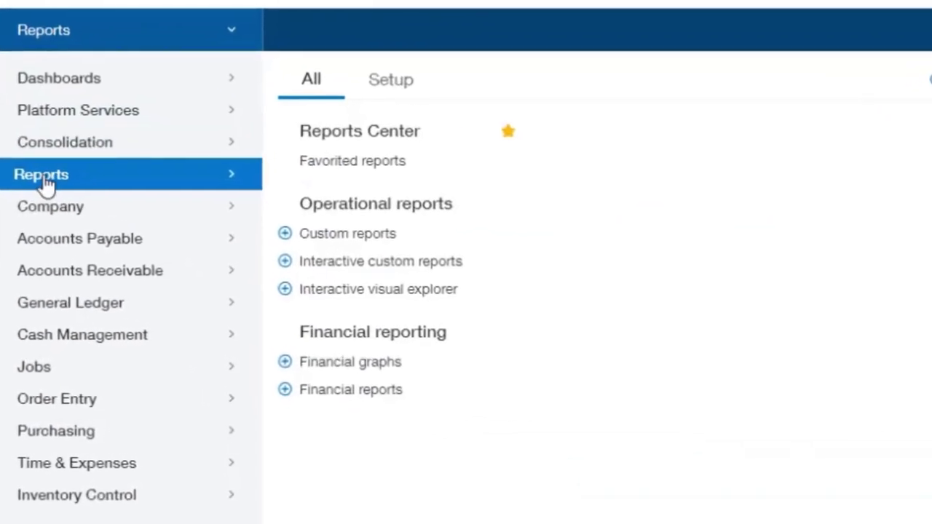